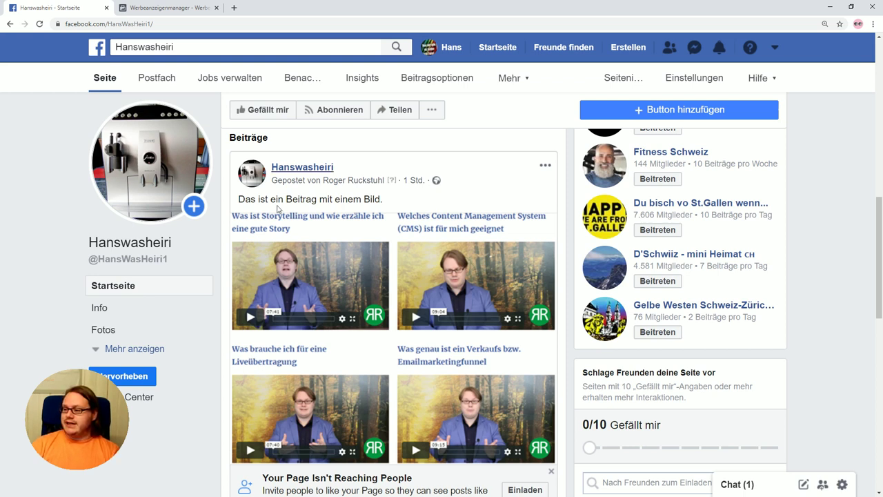
# - Switch to the Werbeanzeigenmanager and start creating a new campaign in the Schulung ad account
pyautogui.scroll(-3, 361, 329)
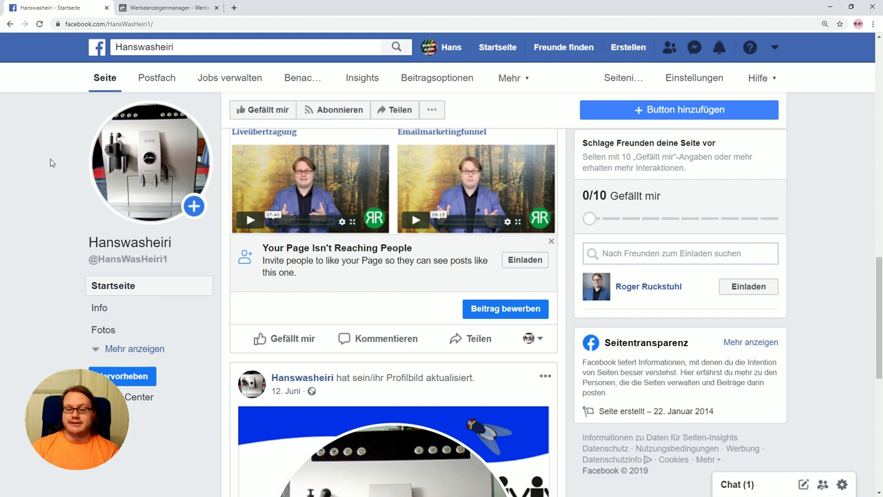
pyautogui.click(124, 7)
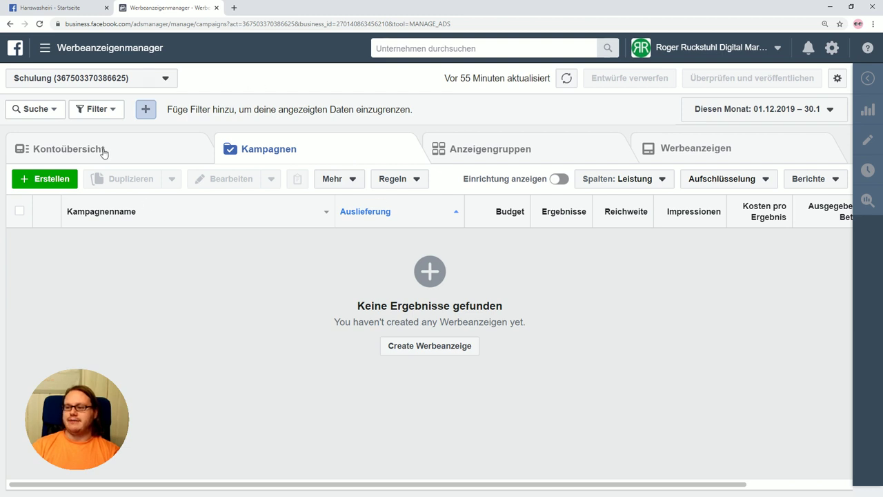
pyautogui.click(63, 181)
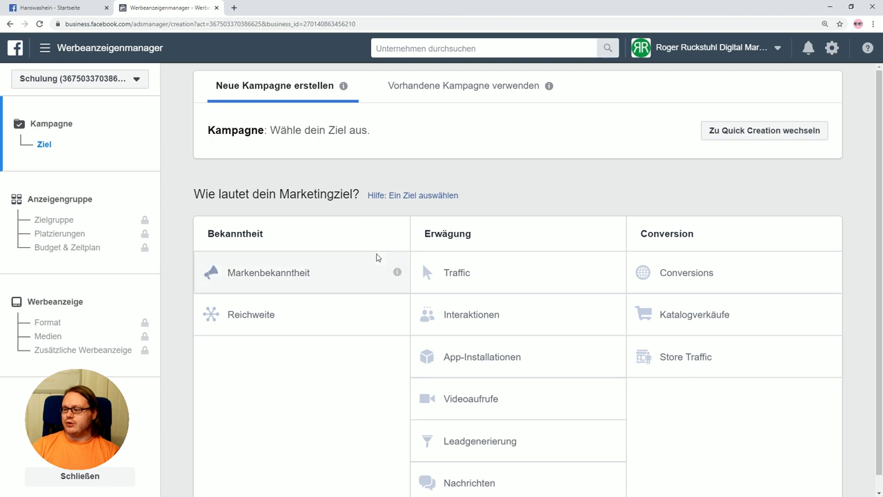
# - Choose Interaktionen with Beitragsinteraktion as the campaign's marketing objective and continue to the ad set
pyautogui.click(464, 278)
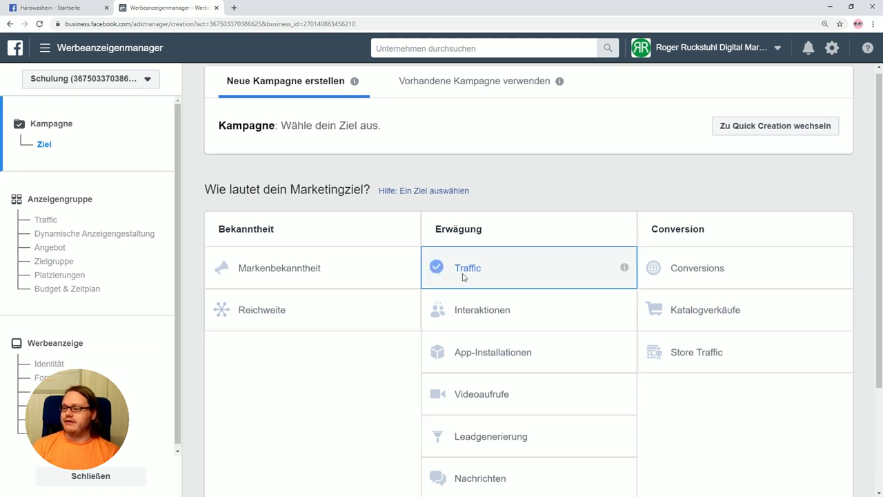
pyautogui.click(534, 173)
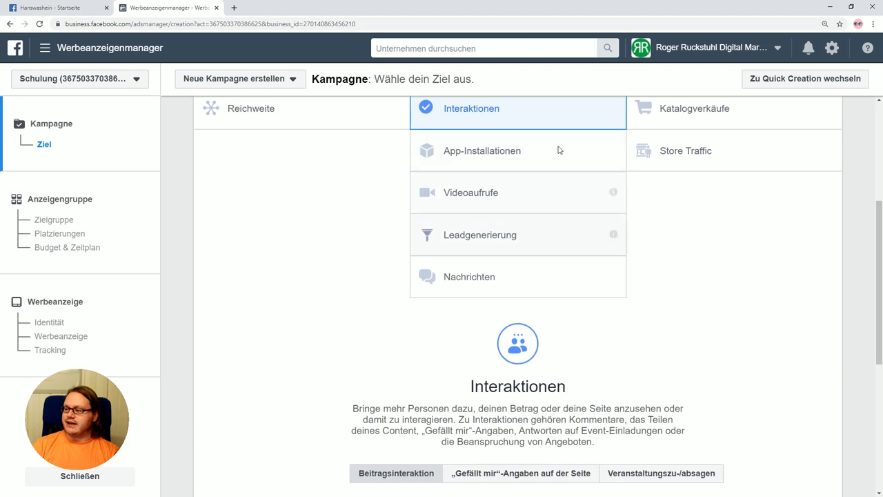
pyautogui.scroll(-3, 418, 315)
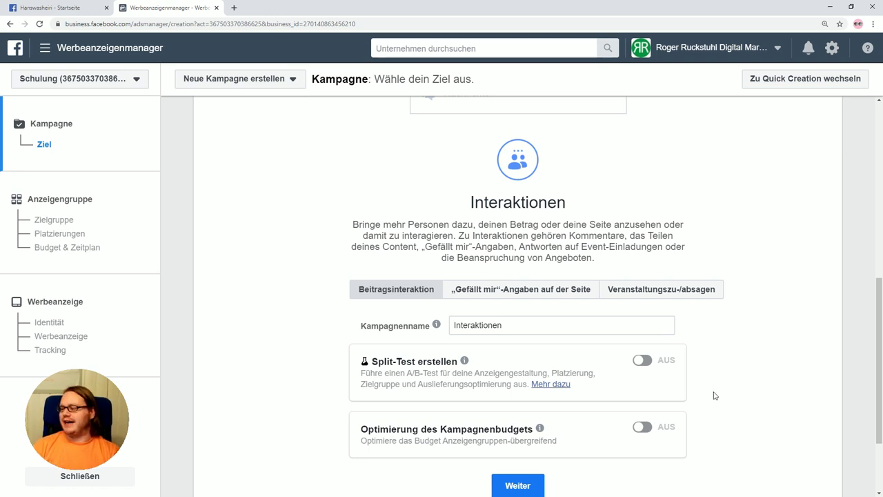
pyautogui.scroll(-2, 589, 344)
pyautogui.click(517, 374)
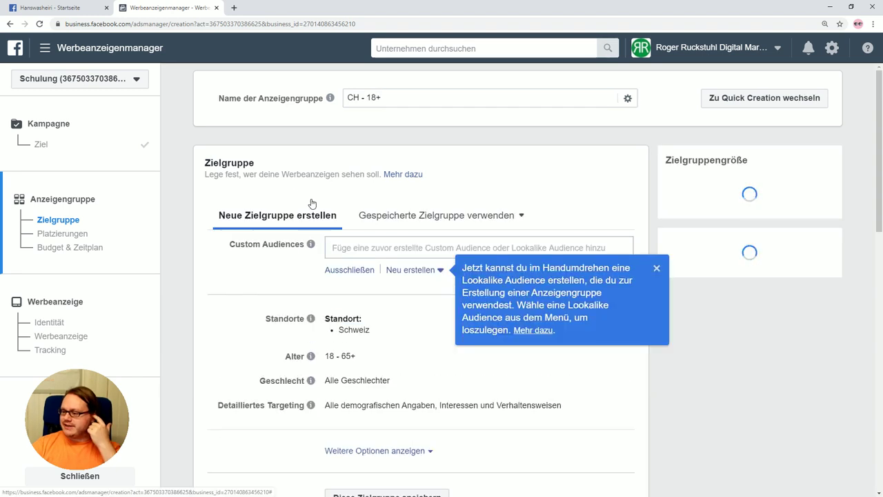
# - Dismiss the Lookalike Audience hint and review the ad set's audience and placement settings, including the selectable Custom Audiences
pyautogui.scroll(-1, 373, 193)
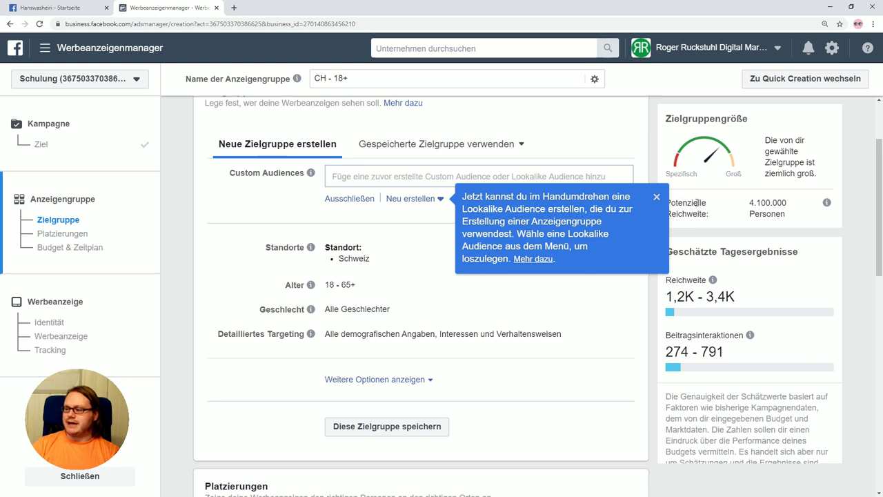
pyautogui.click(656, 197)
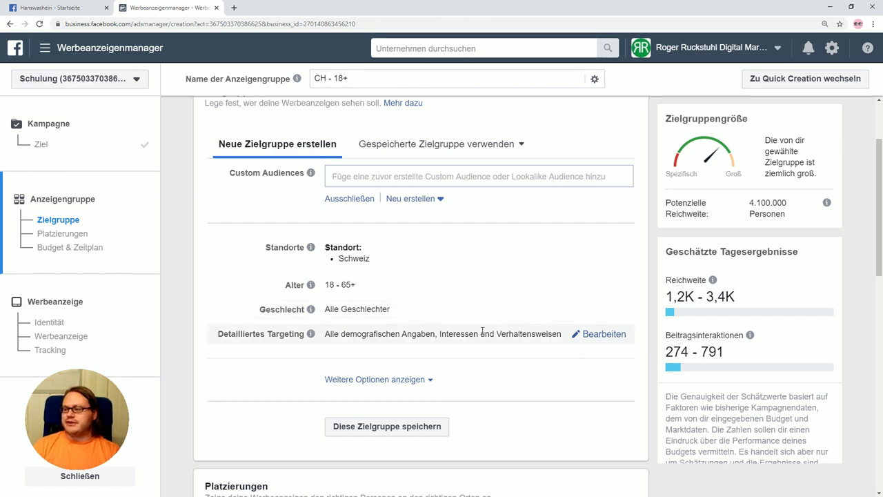
pyautogui.scroll(-4, 348, 414)
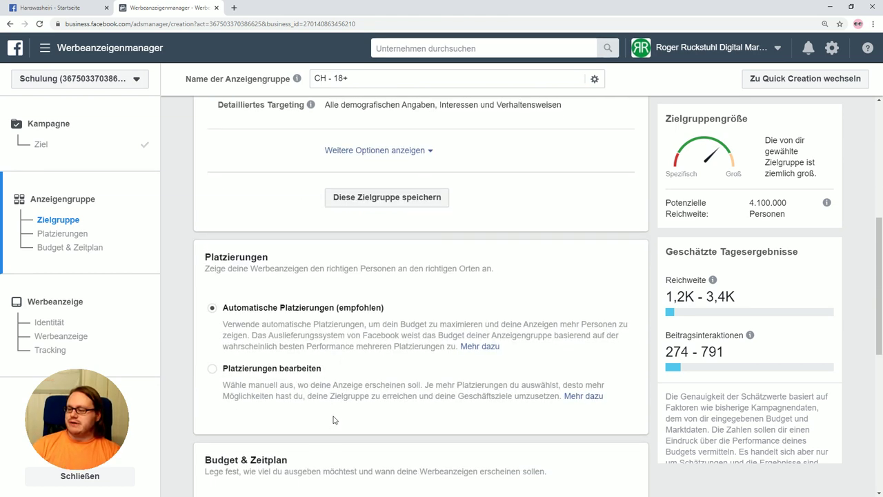
pyautogui.scroll(-1, 331, 419)
pyautogui.scroll(5, 331, 418)
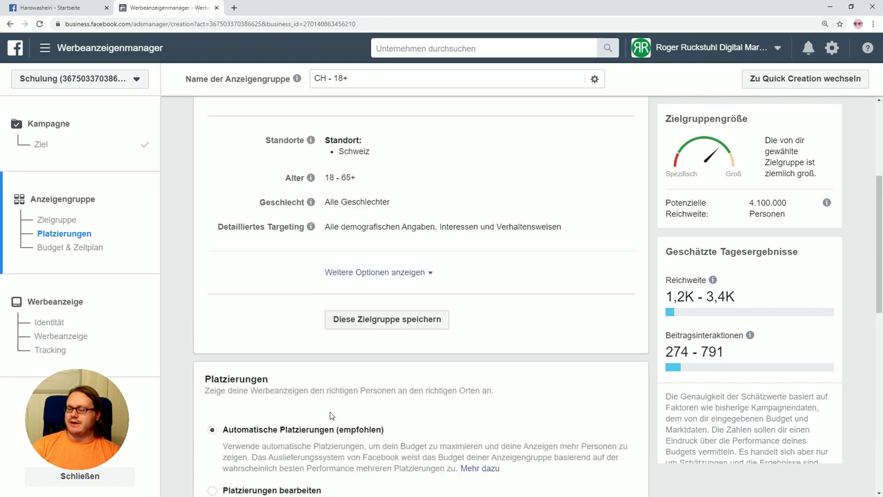
pyautogui.scroll(1, 330, 415)
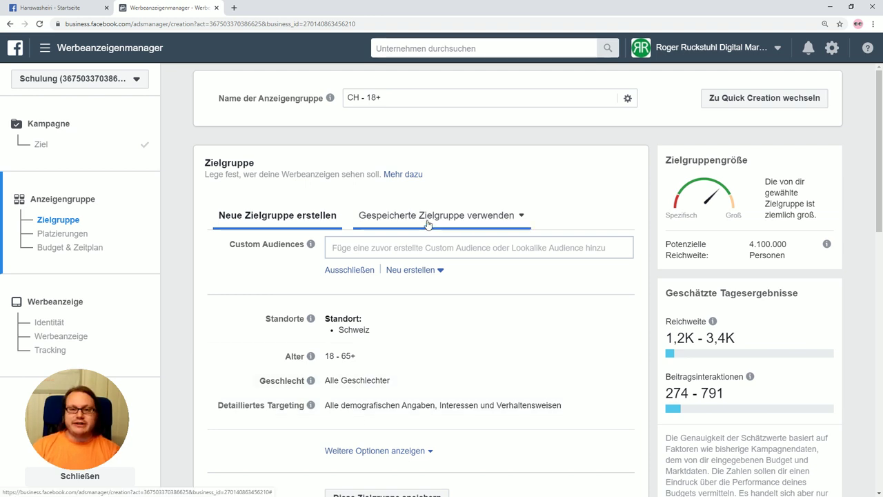
pyautogui.click(359, 247)
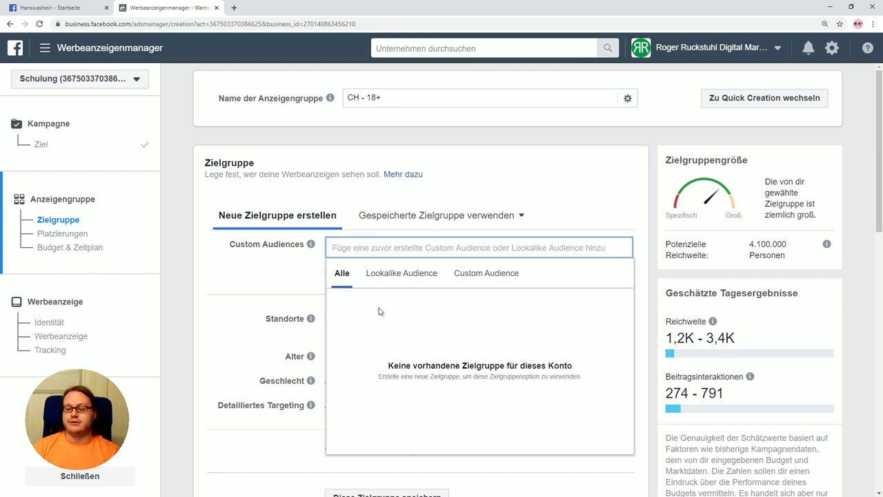
pyautogui.click(266, 262)
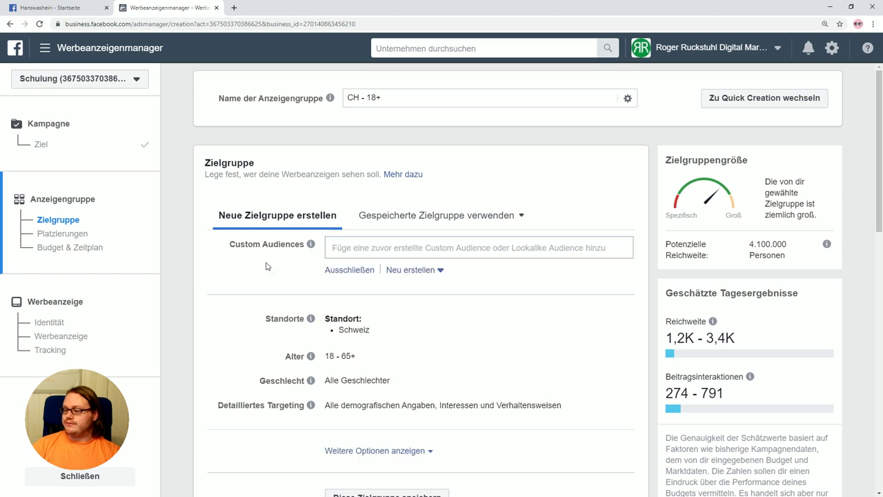
# - Open the audience's Detailliertes Targeting for editing and check its suggestions for demographics, interests and behaviours
pyautogui.scroll(-1, 447, 324)
pyautogui.scroll(-3, 448, 334)
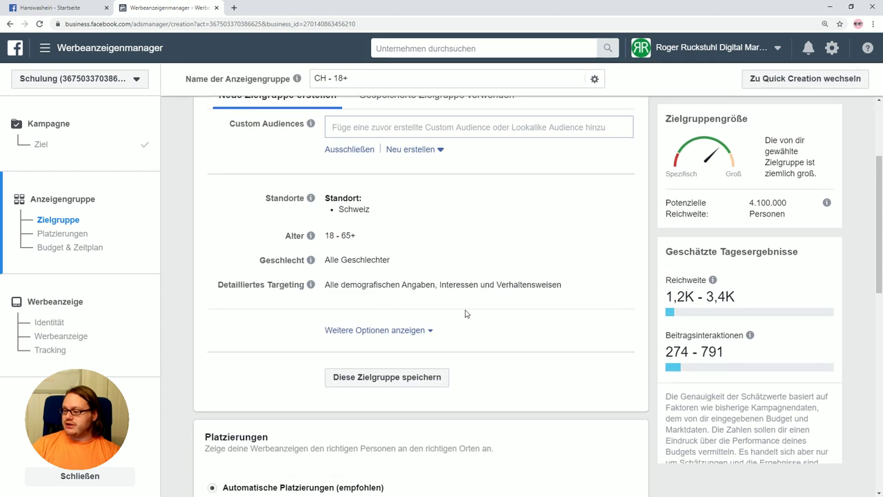
pyautogui.click(610, 285)
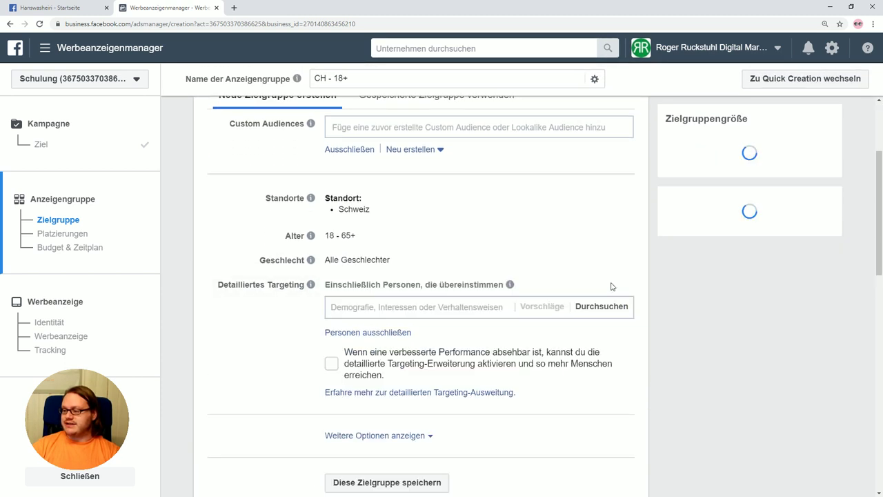
pyautogui.click(398, 306)
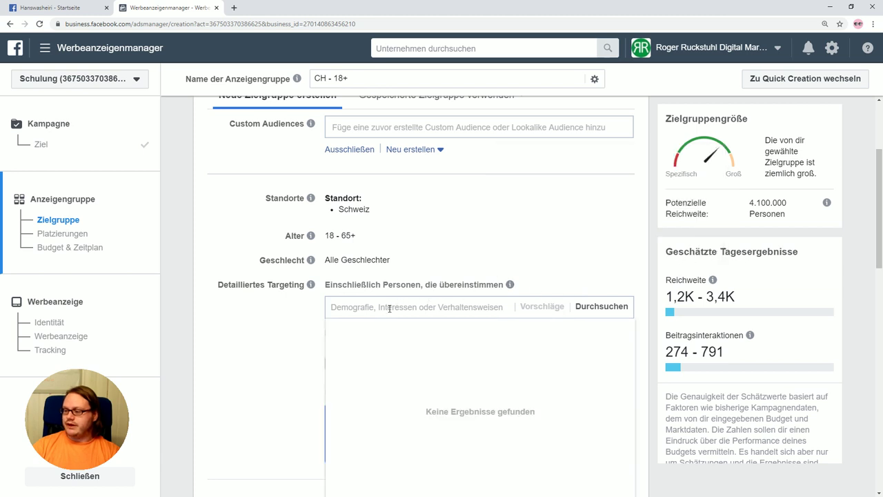
pyautogui.click(266, 312)
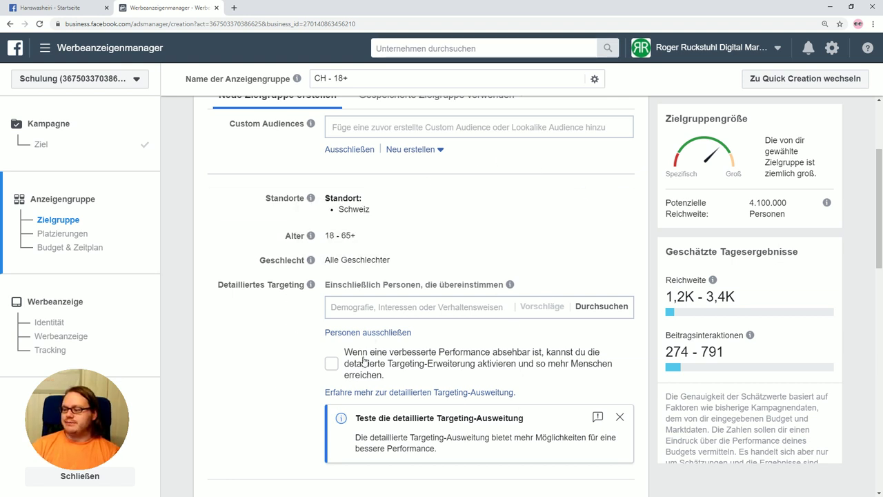
# - Switch the ad set from automatic placements to Platzierungen bearbeiten and review the platforms and placements offered
pyautogui.scroll(-3, 317, 335)
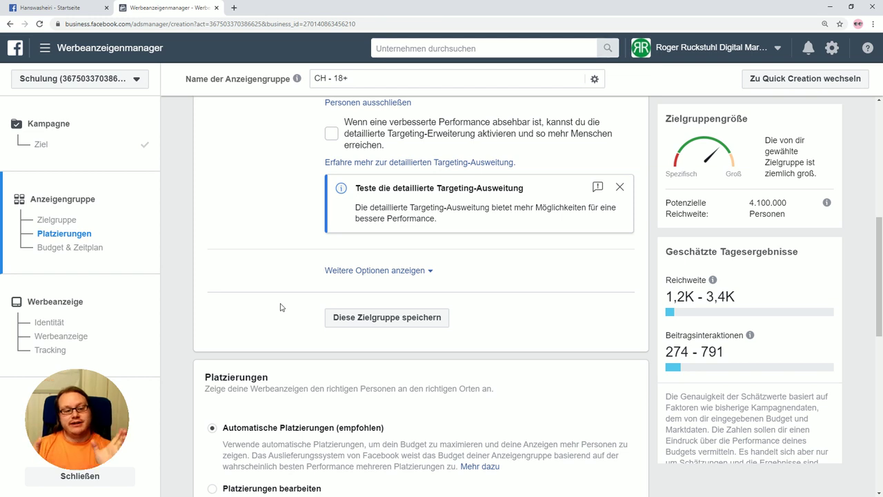
pyautogui.scroll(-3, 504, 341)
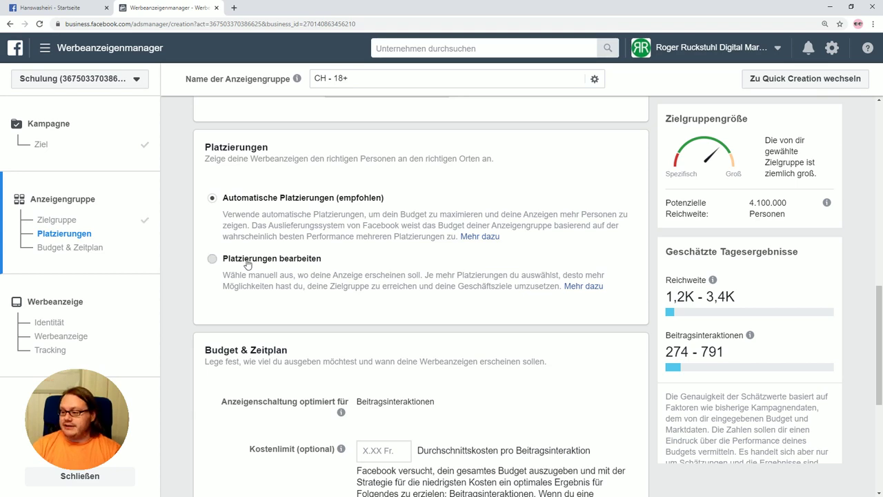
pyautogui.click(247, 260)
pyautogui.scroll(-2, 388, 348)
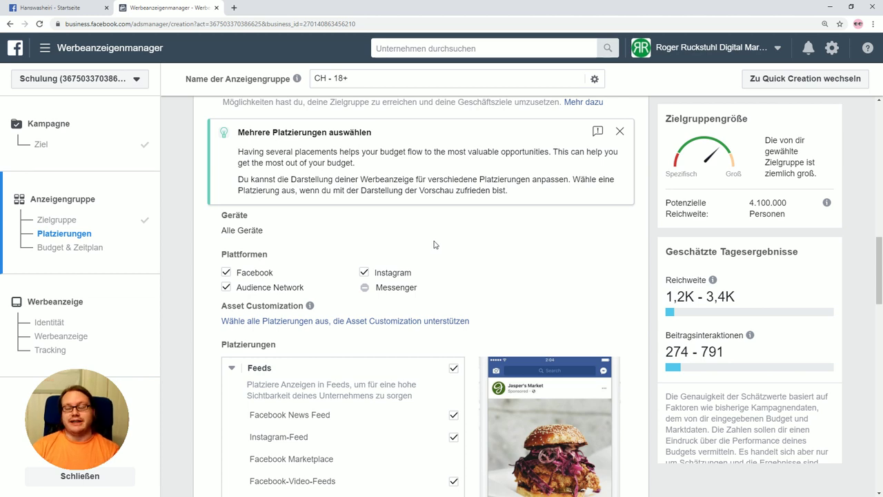
pyautogui.scroll(-6, 433, 244)
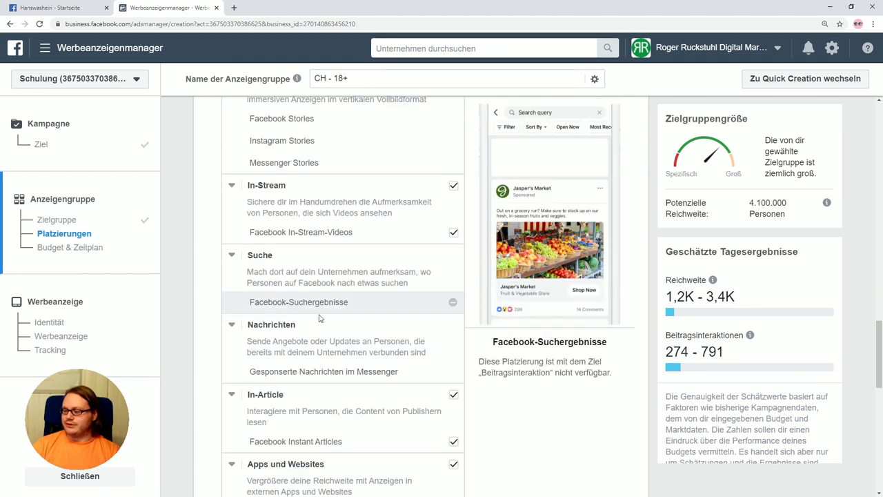
# - Change the ad set's budget type to Laufzeitbudget and set the amount to 10 Fr
pyautogui.scroll(-9, 380, 321)
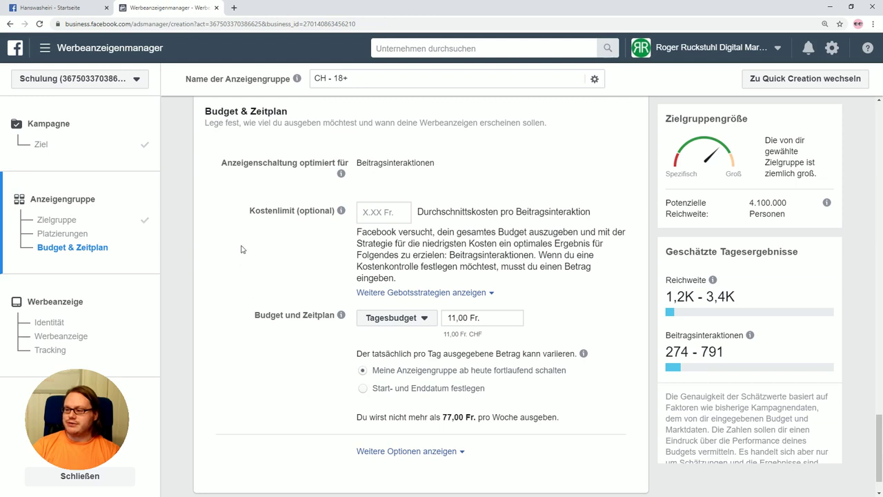
pyautogui.click(459, 318)
pyautogui.click(420, 319)
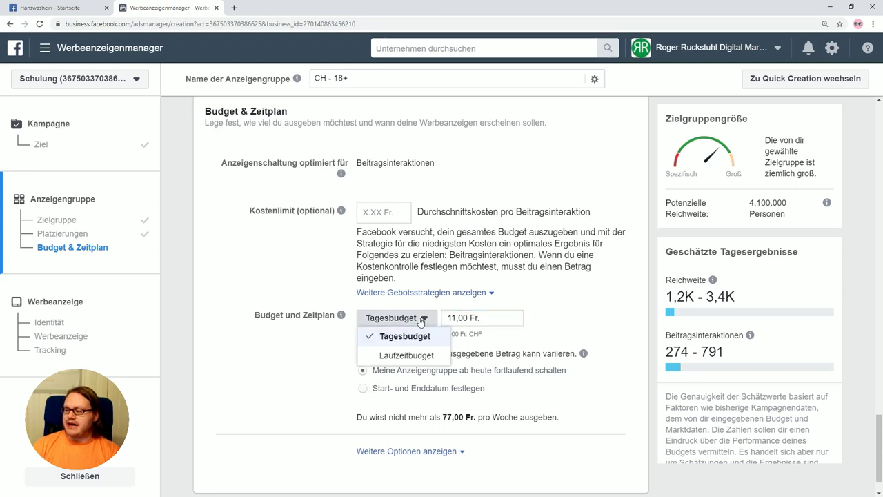
pyautogui.click(412, 351)
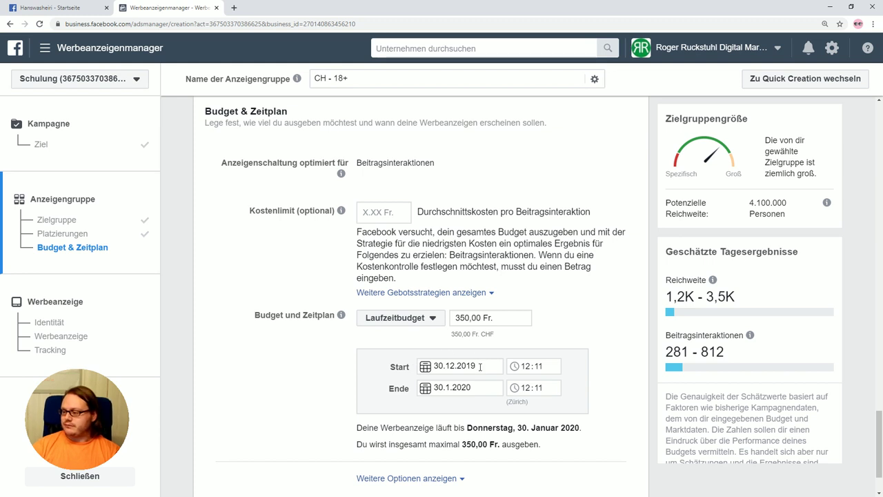
pyautogui.moveTo(469, 317); pyautogui.dragTo(447, 323)
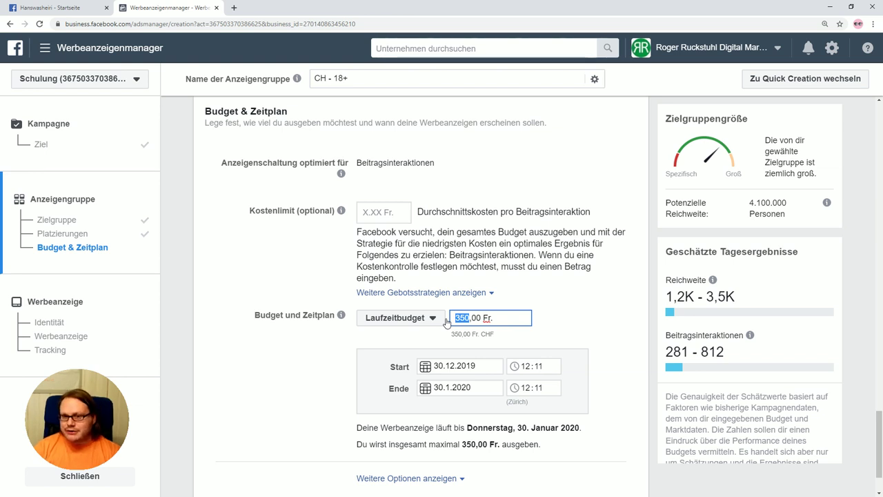
pyautogui.write('10')
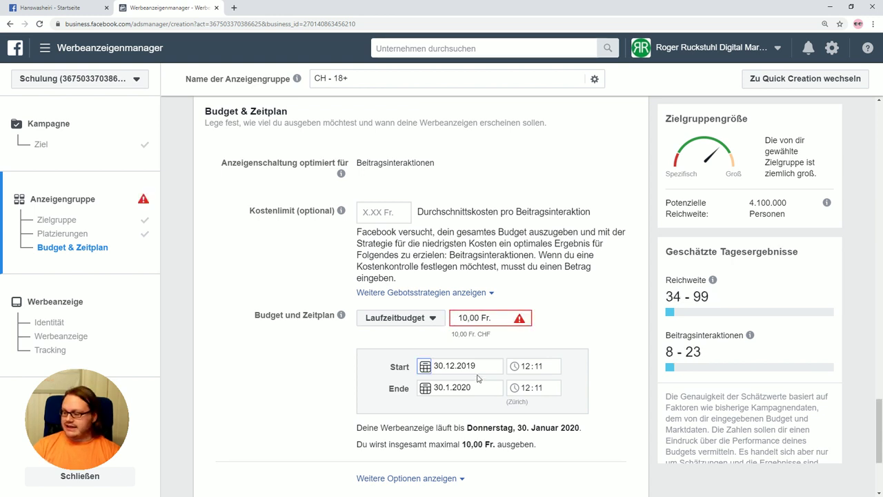
# - Set the ad set's end date to 1.1.2020 and continue to the ad setup
pyautogui.click(476, 366)
pyautogui.click(433, 341)
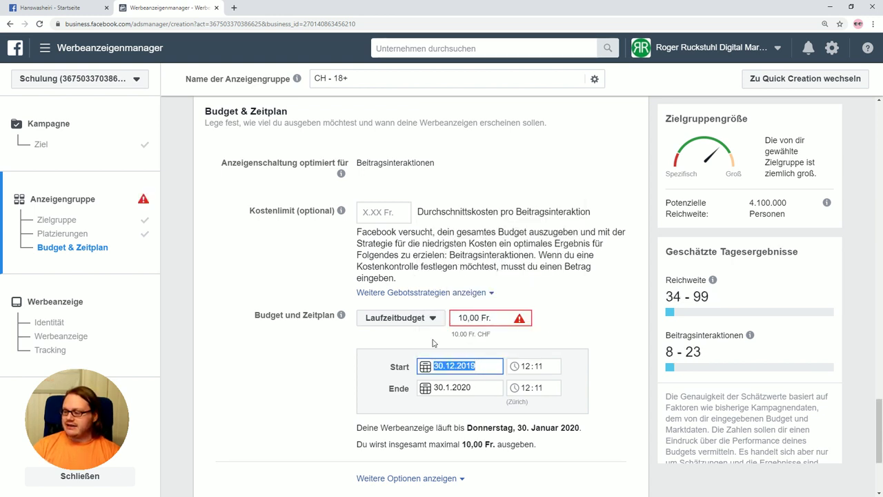
pyautogui.click(473, 388)
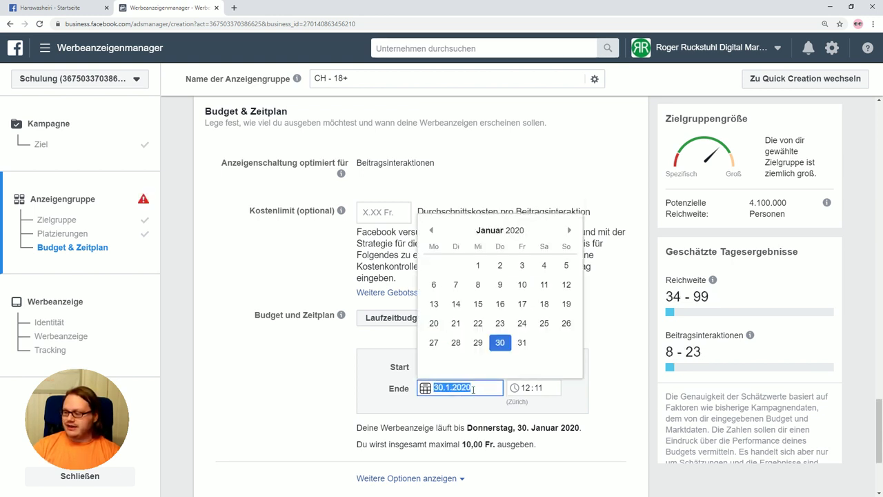
pyautogui.click(477, 265)
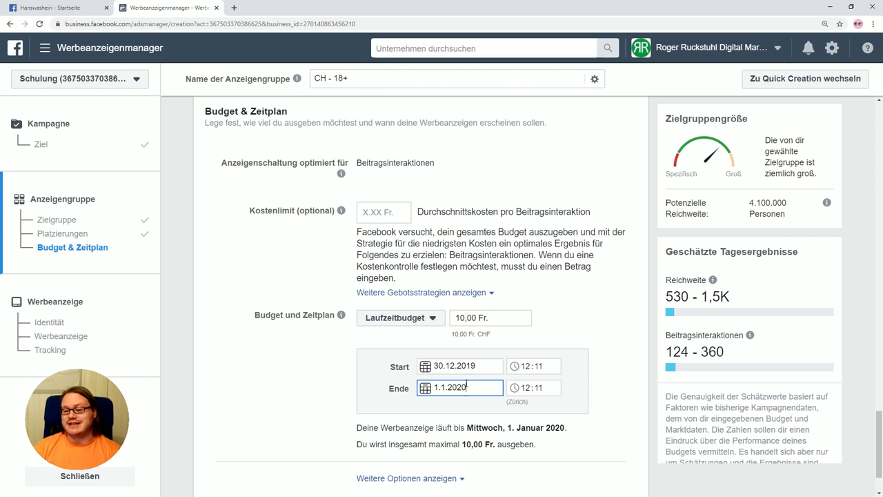
pyautogui.scroll(-1, 585, 387)
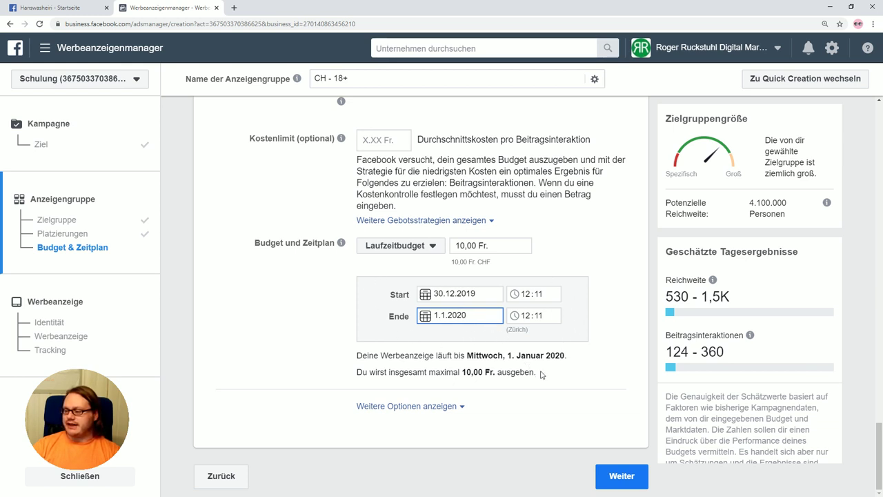
pyautogui.click(626, 478)
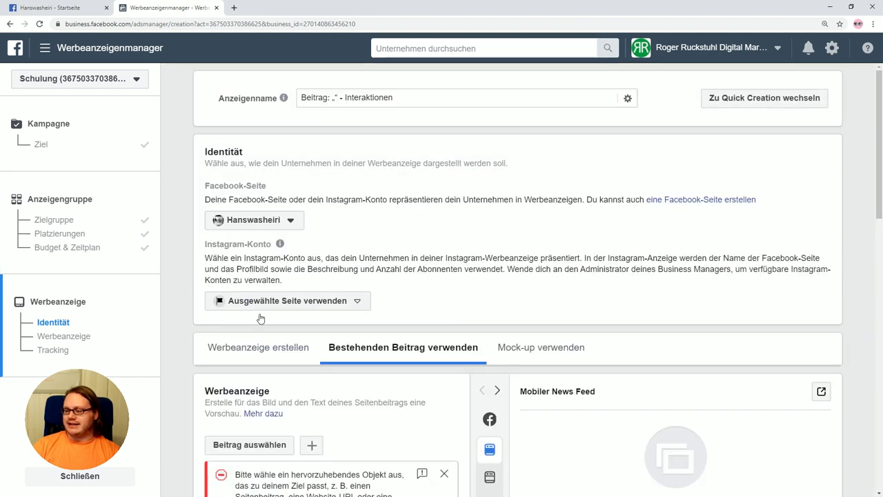
# - View the Facebook page posts that can be used for the ad, then close the selection without choosing one
pyautogui.scroll(-3, 291, 406)
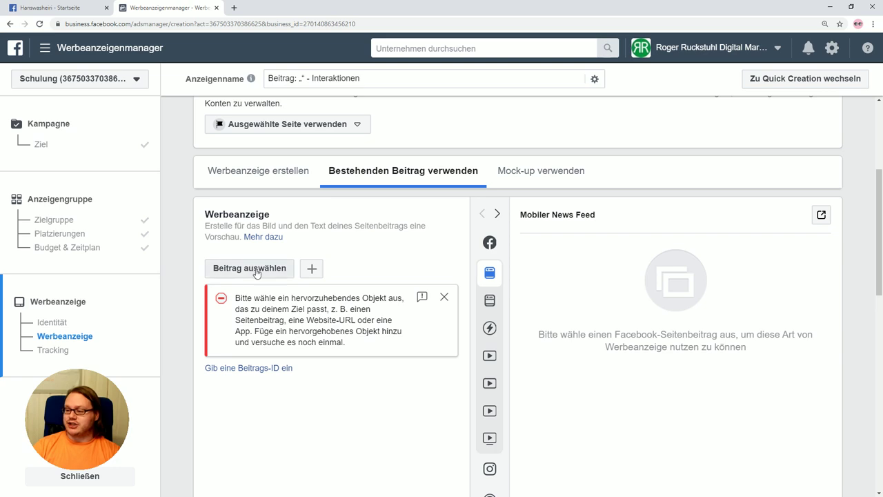
pyautogui.click(252, 268)
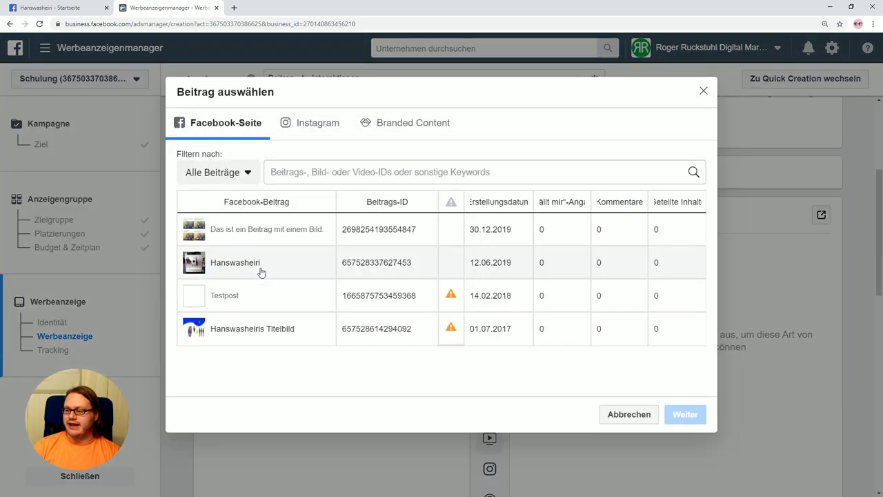
pyautogui.click(704, 91)
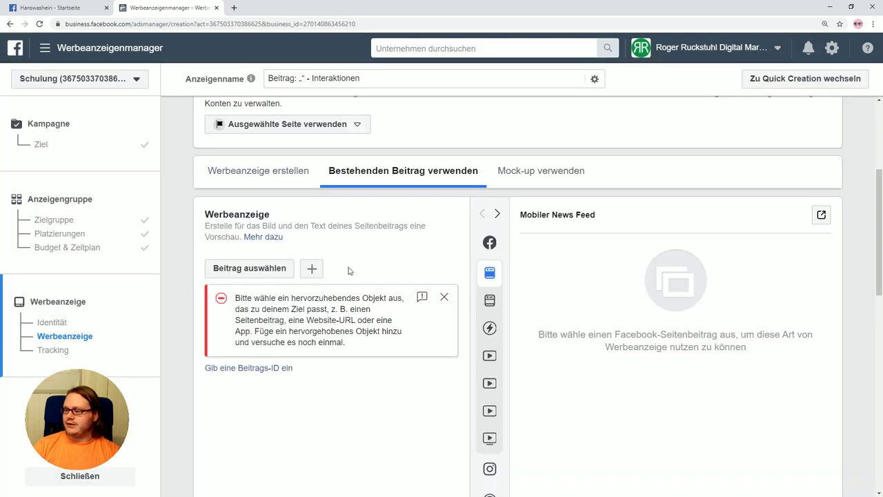
# - Select Hanswasheiri as the Facebook page that represents the ad
pyautogui.scroll(3, 355, 270)
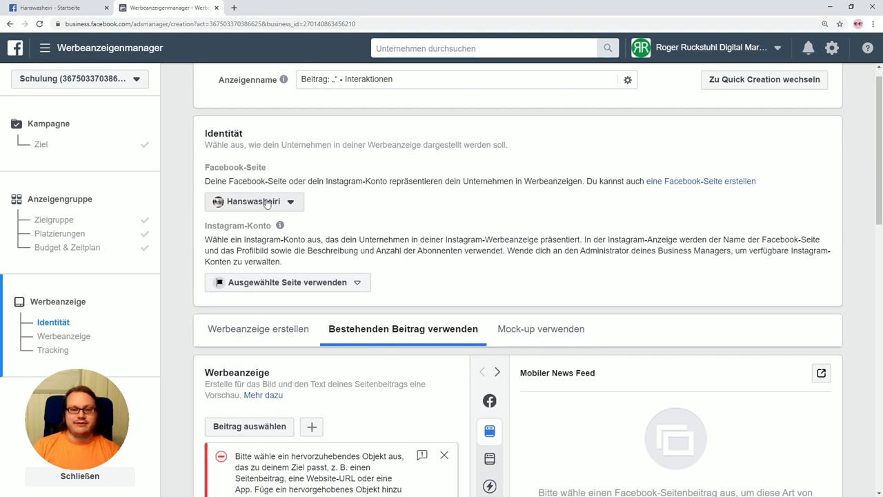
pyautogui.click(290, 203)
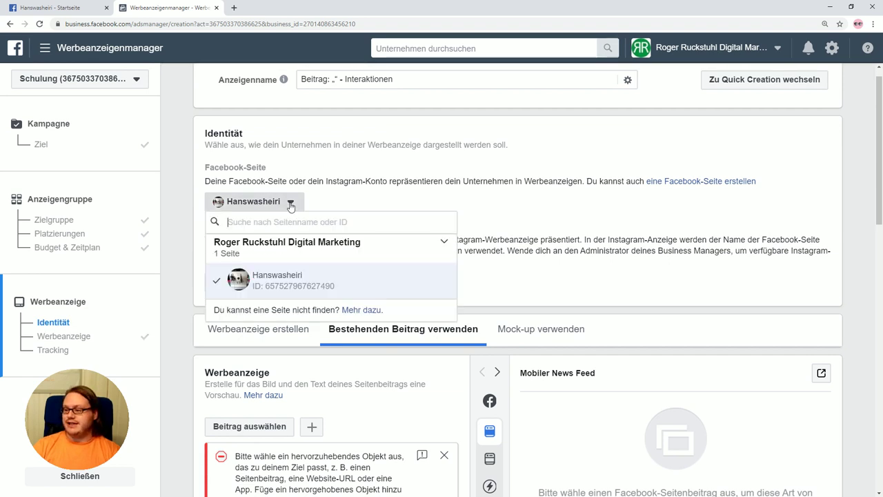
pyautogui.click(295, 278)
# - Choose the existing Facebook page post "Das ist ein Beitrag mit einem Bild." as the ad
pyautogui.scroll(-2, 349, 235)
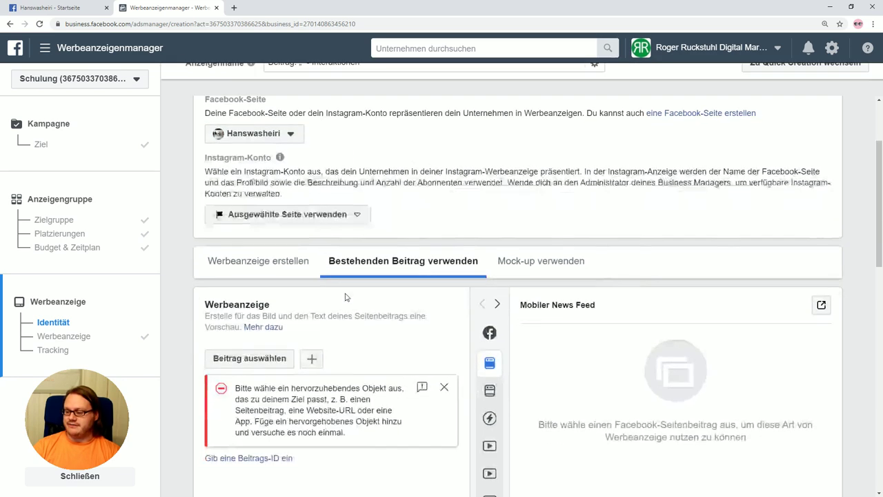
pyautogui.click(258, 277)
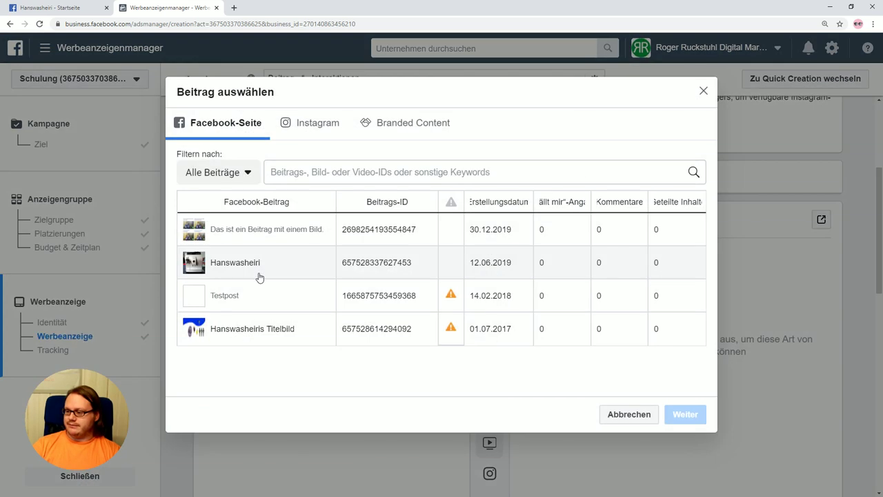
pyautogui.click(256, 232)
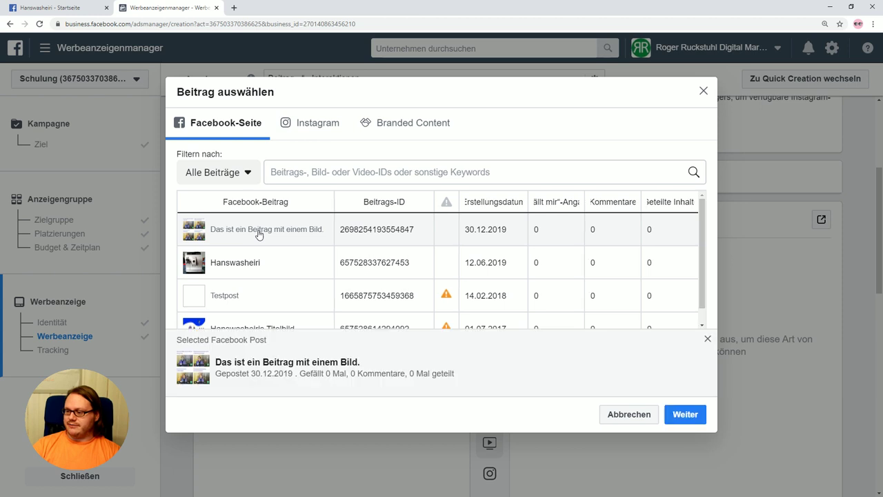
pyautogui.click(681, 416)
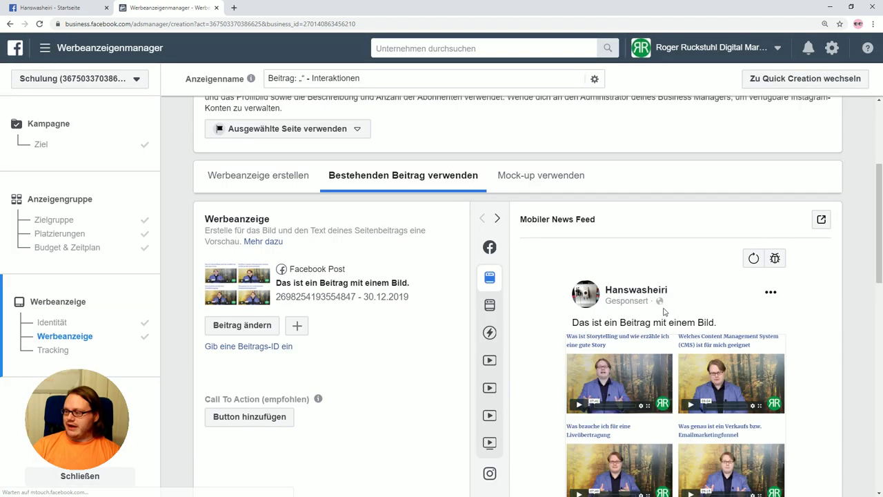
# - Open the post's call-to-action button settings and try the options Angebot einholen and Jetzt einkaufen
pyautogui.scroll(-3, 571, 350)
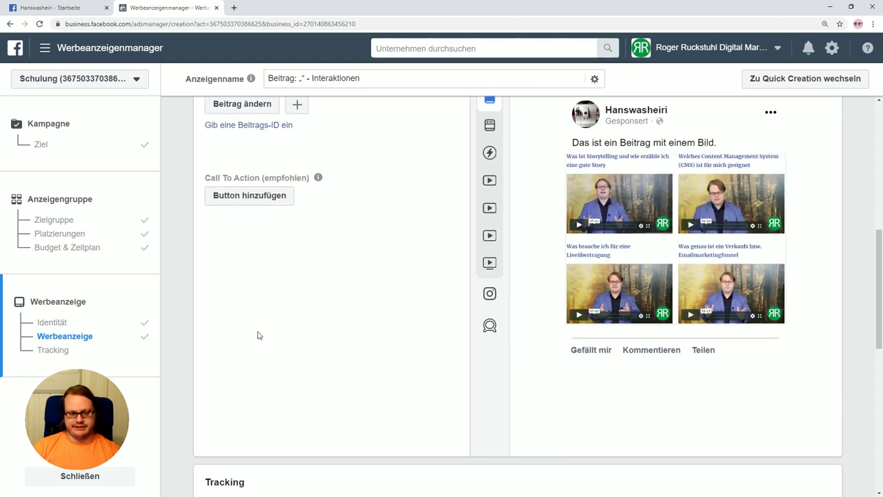
pyautogui.click(252, 198)
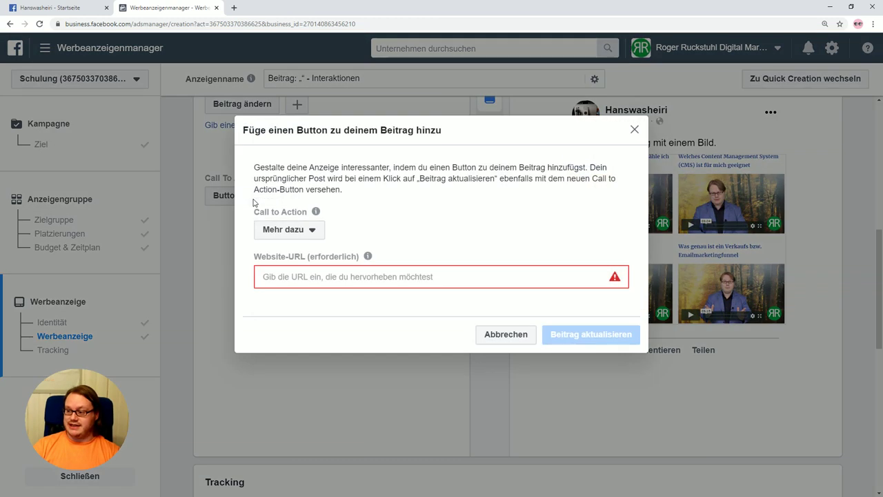
pyautogui.click(317, 234)
pyautogui.click(318, 253)
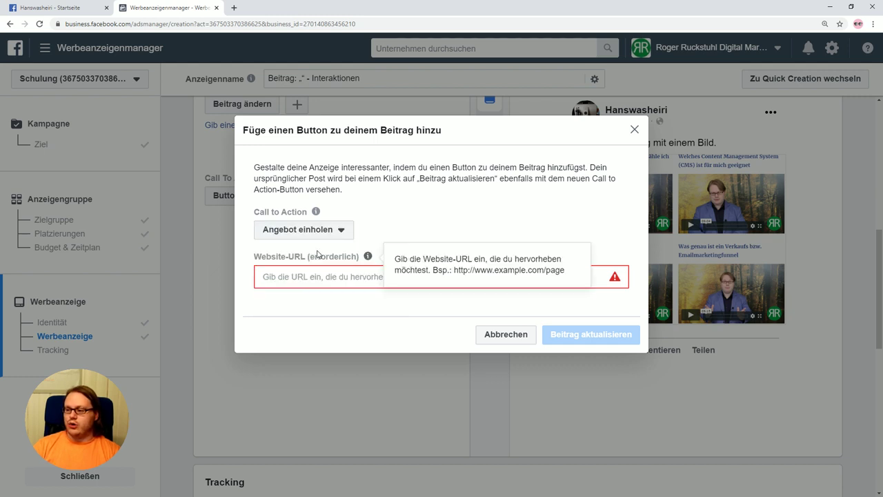
pyautogui.click(312, 232)
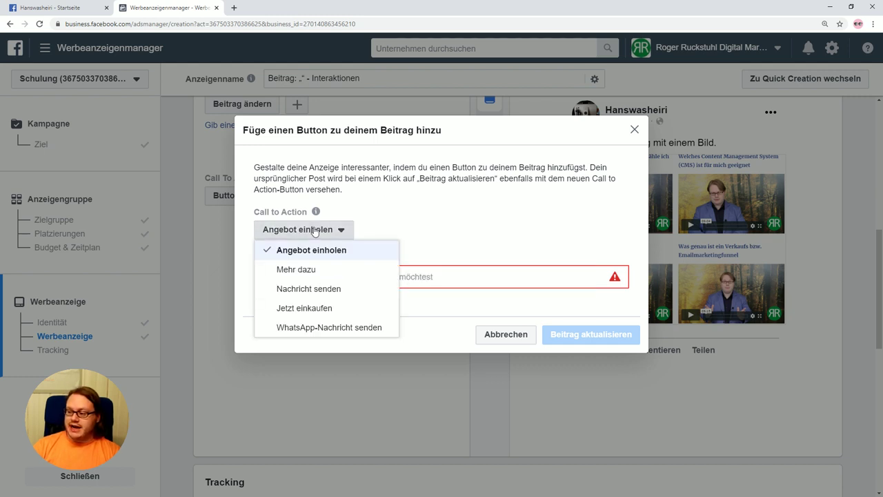
pyautogui.click(314, 309)
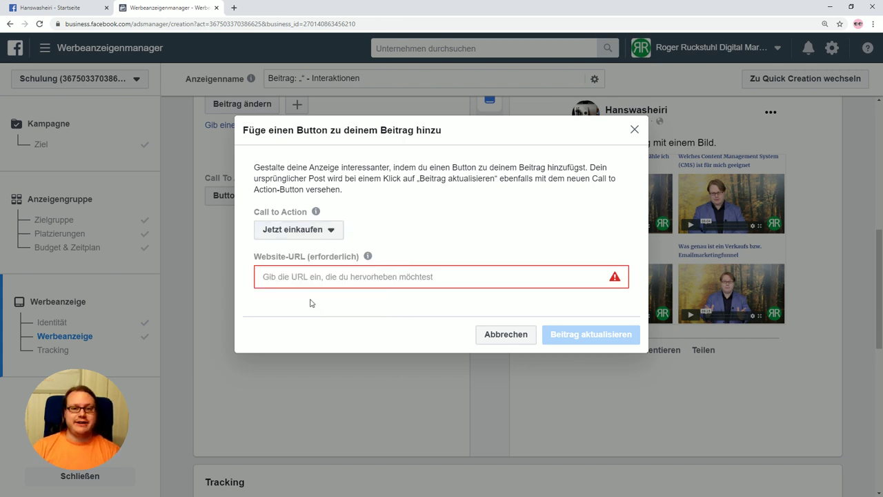
pyautogui.click(305, 285)
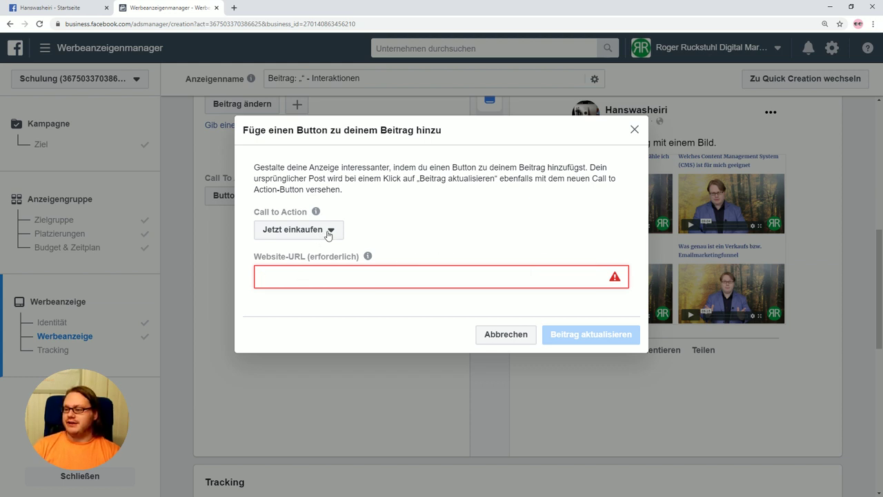
# - Change the call to action to Nachricht senden and update the post with this button
pyautogui.click(329, 231)
pyautogui.click(322, 294)
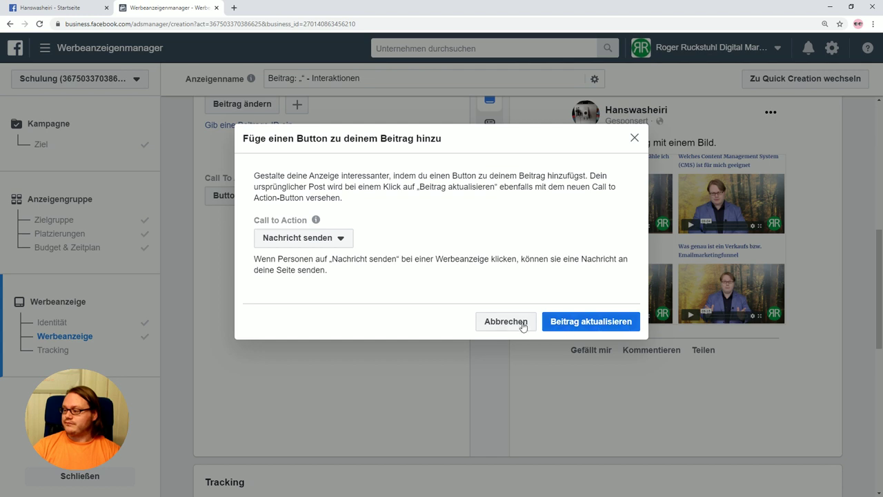
pyautogui.click(590, 322)
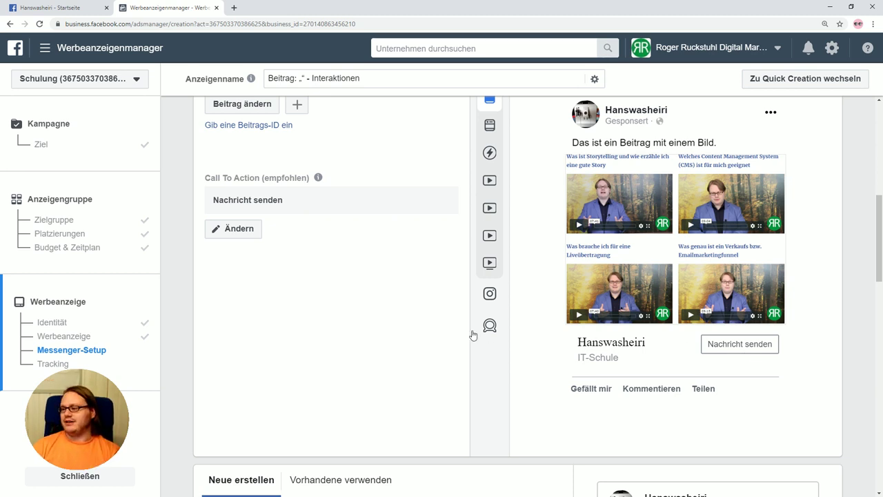
# - Review the Messenger and tracking settings and the campaign draft summary, then close the summary without confirming the campaign
pyautogui.scroll(-3, 321, 307)
pyautogui.scroll(-10, 320, 307)
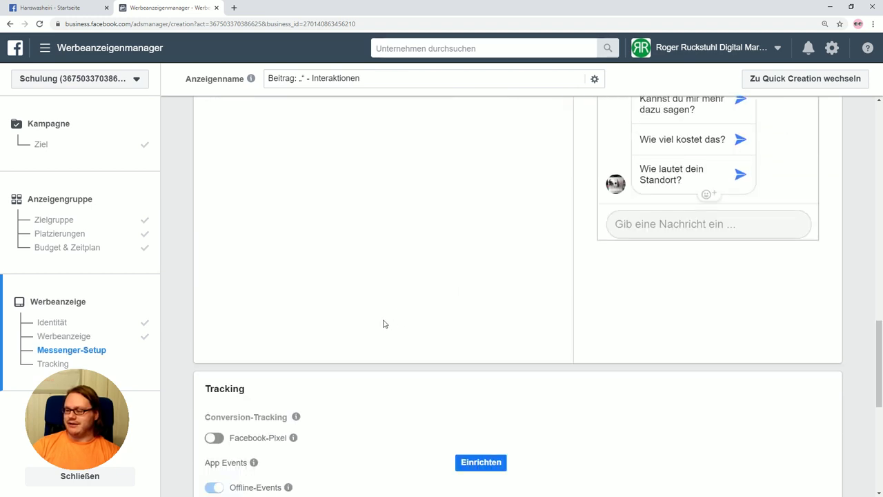
pyautogui.scroll(-1, 357, 312)
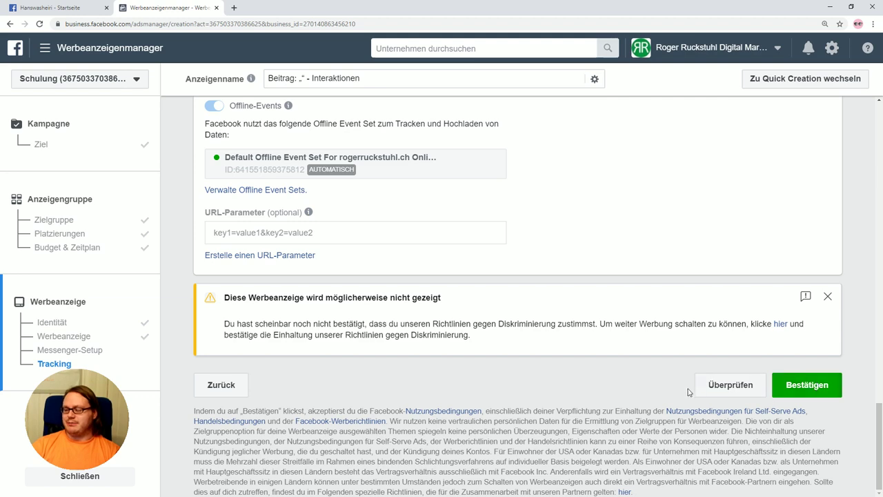
pyautogui.click(709, 390)
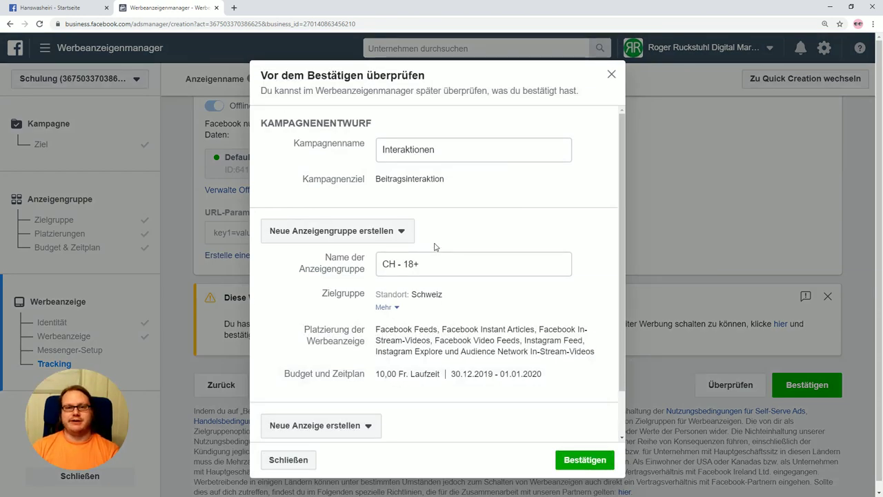
pyautogui.scroll(-2, 436, 270)
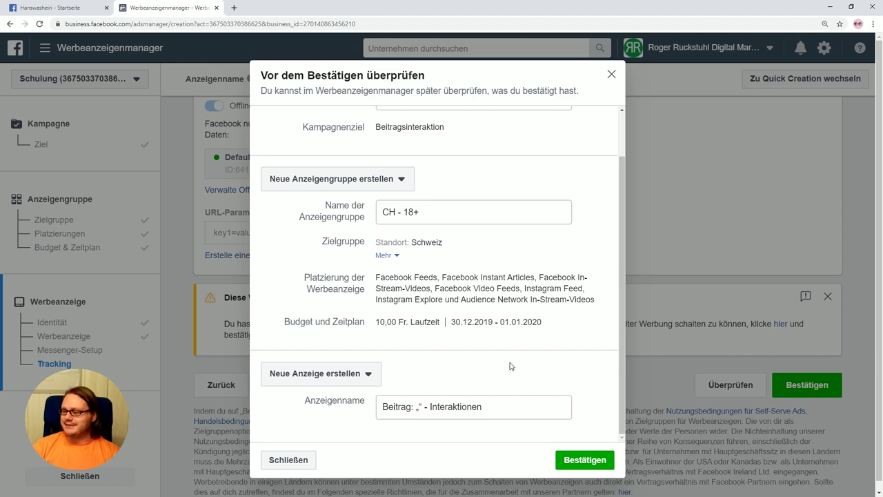
pyautogui.click(304, 464)
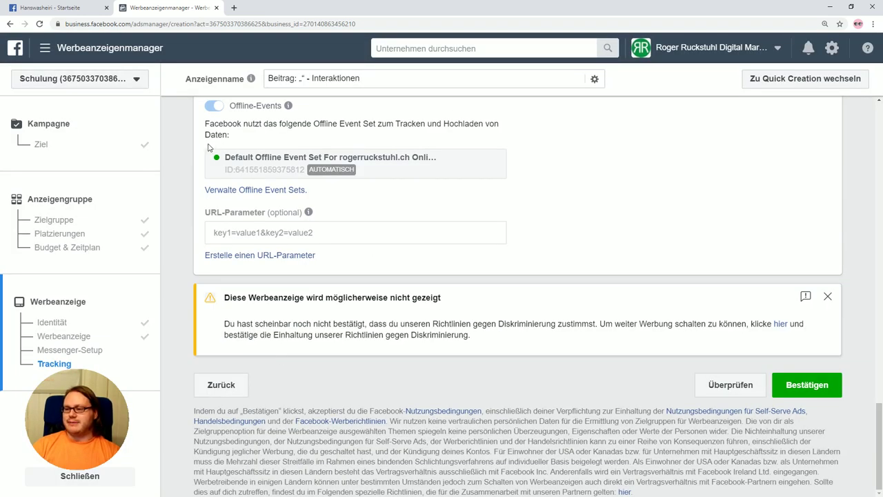
# - Switch to the Hanswasheiri Facebook page and look through its posts and their promotion options
pyautogui.click(77, 4)
pyautogui.scroll(4, 414, 290)
pyautogui.scroll(1, 384, 294)
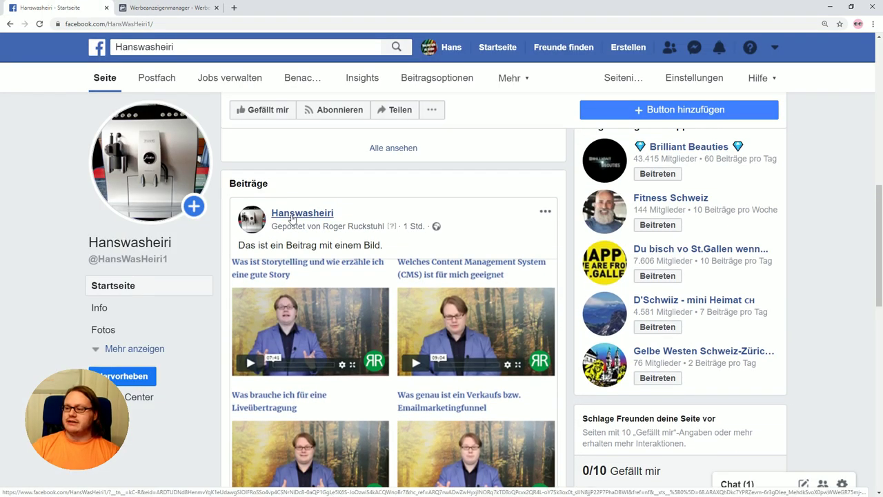
pyautogui.moveTo(290, 220)
pyautogui.scroll(-11, 378, 343)
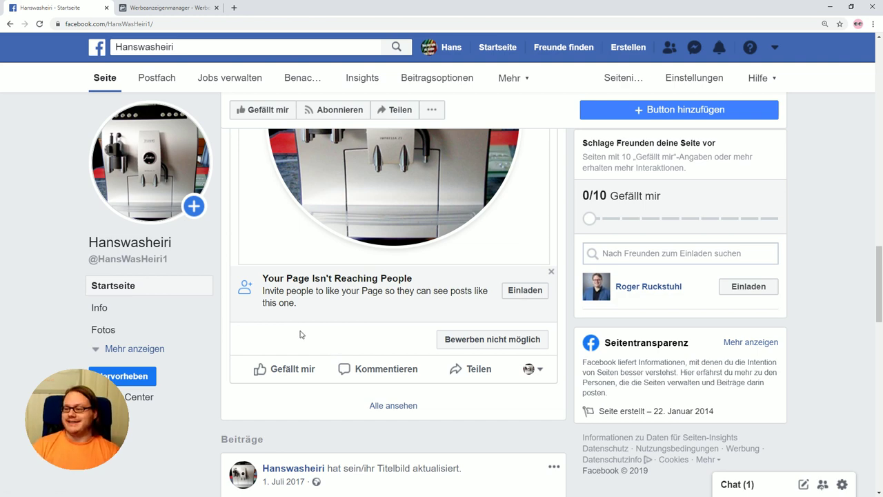
pyautogui.scroll(15, 316, 337)
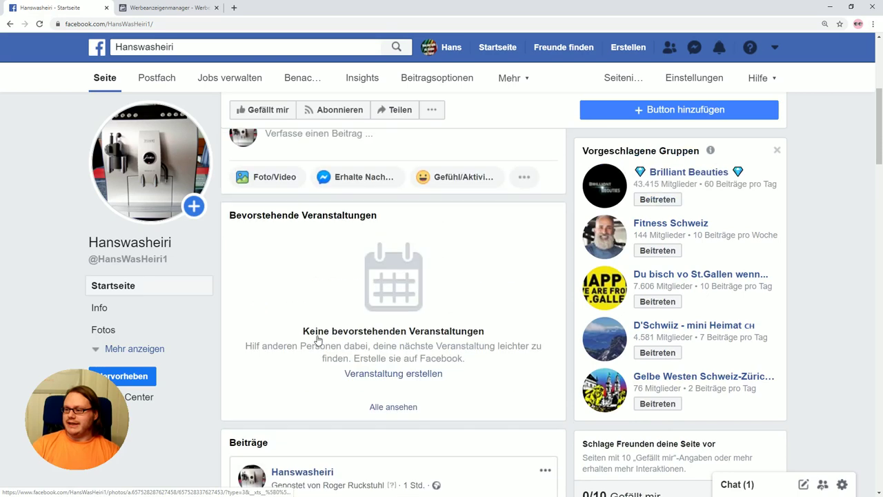